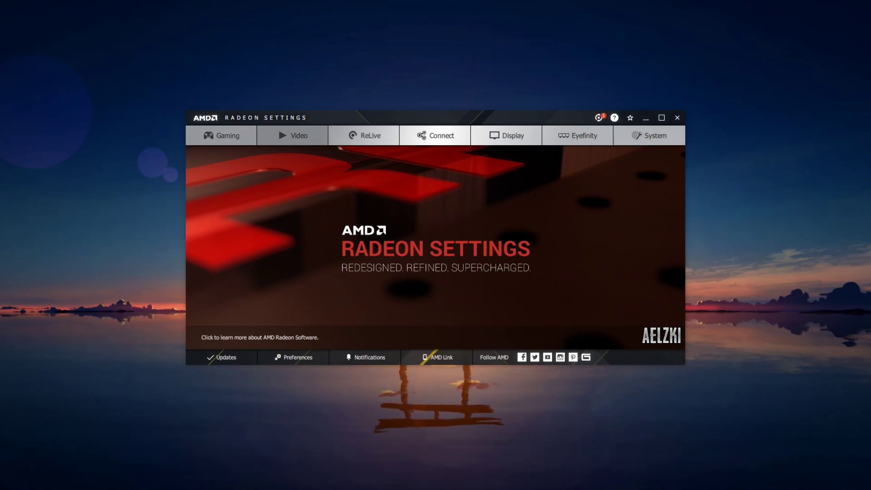
Step: Launch AMD Radeon Settings from the desktop and view Updates, showing installed version 19.3.3
right_click(77, 129)
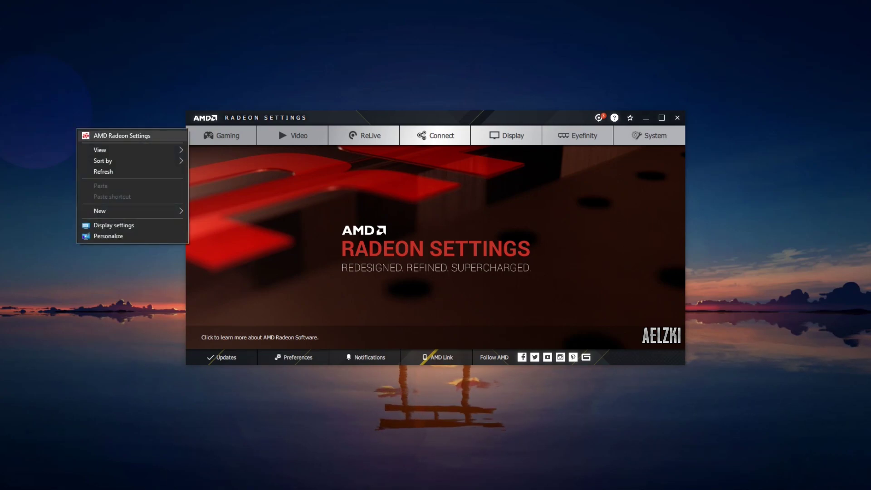
left_click(122, 135)
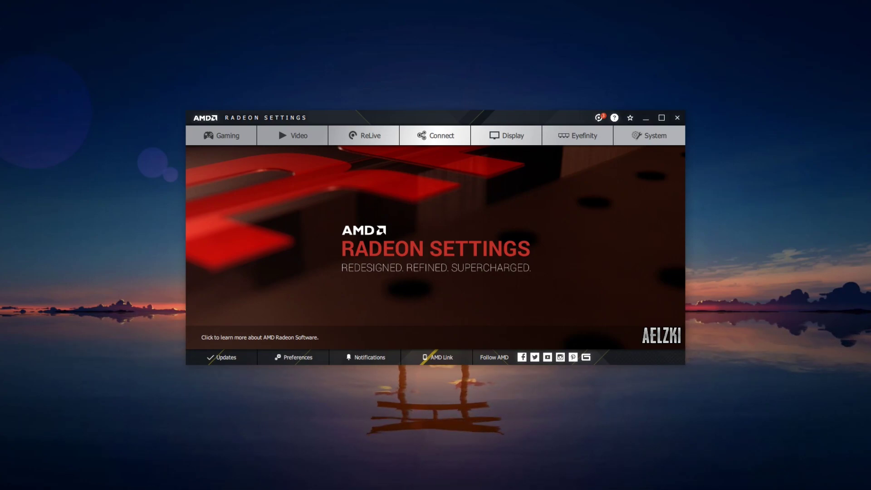
left_click(222, 358)
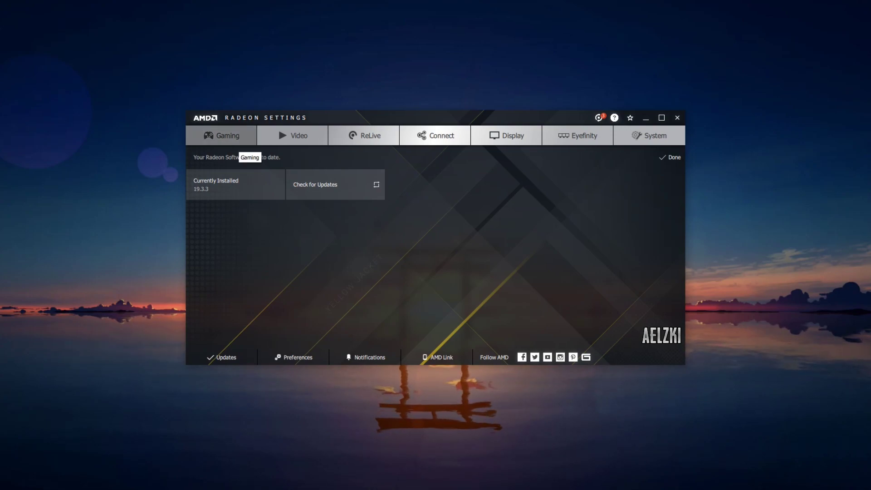
Step: Remove the Dota 2 profile from the Gaming list and confirm the deletion
left_click(241, 144)
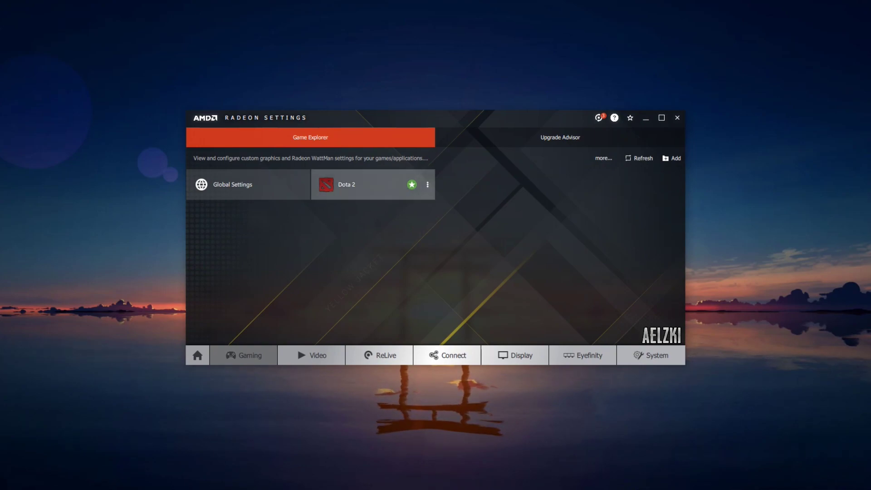
left_click(427, 185)
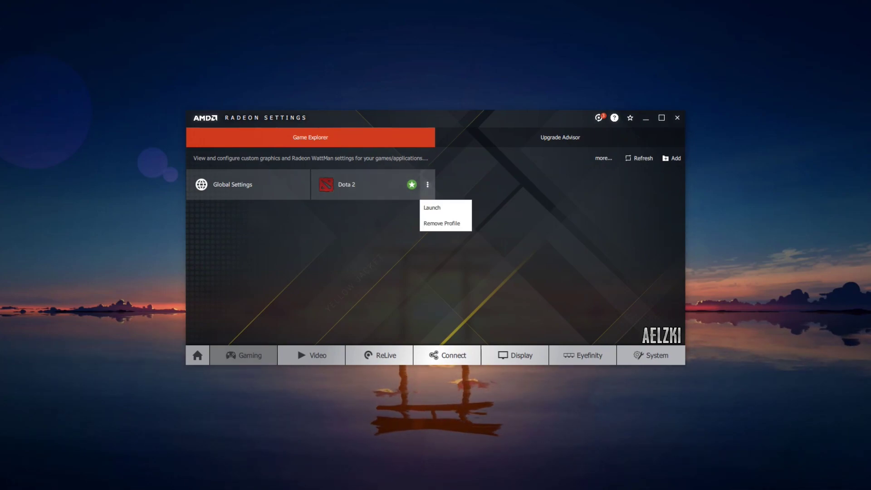
left_click(443, 224)
left_click(524, 255)
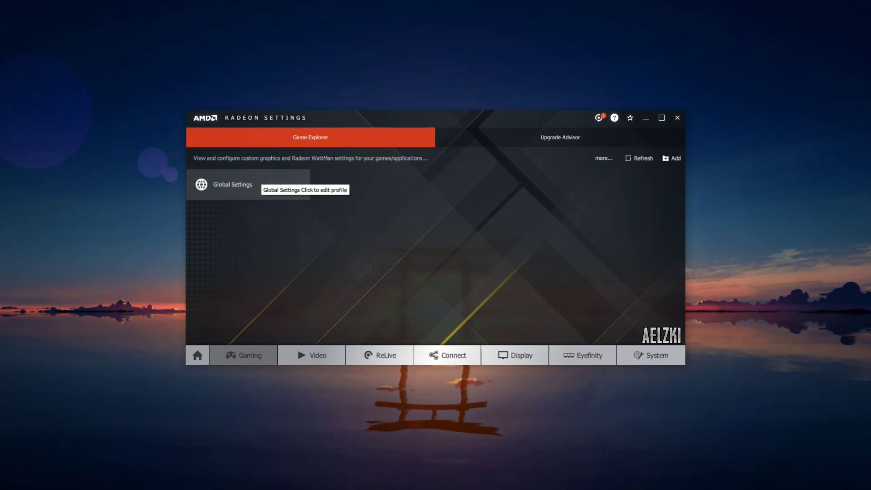
Step: In Global Settings, set anti-aliasing to Override application settings, 2X level, Adaptive multisampling
left_click(257, 181)
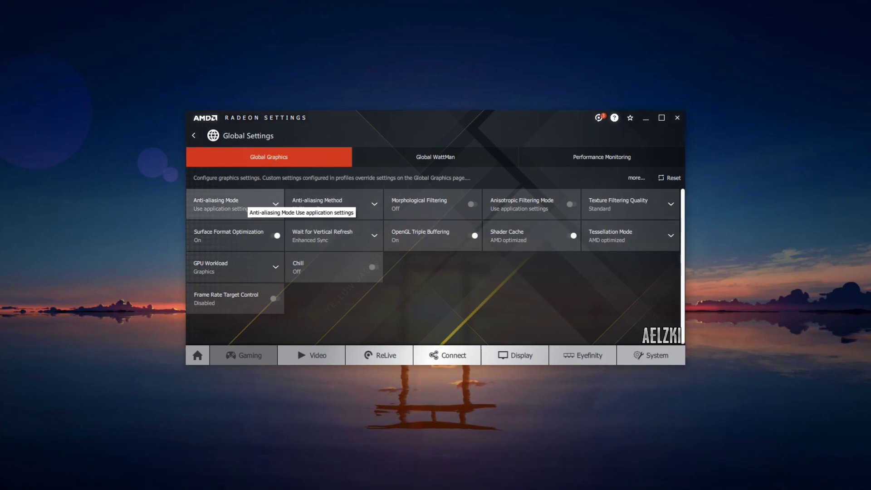
left_click(248, 206)
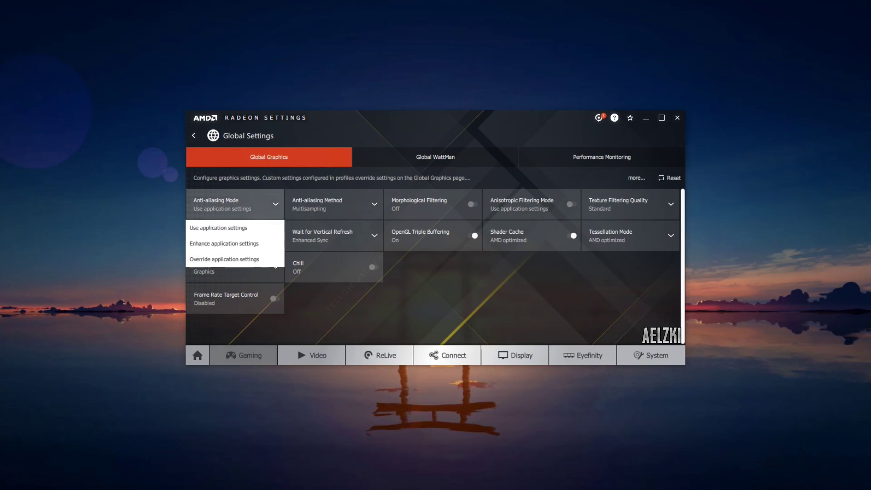
left_click(224, 259)
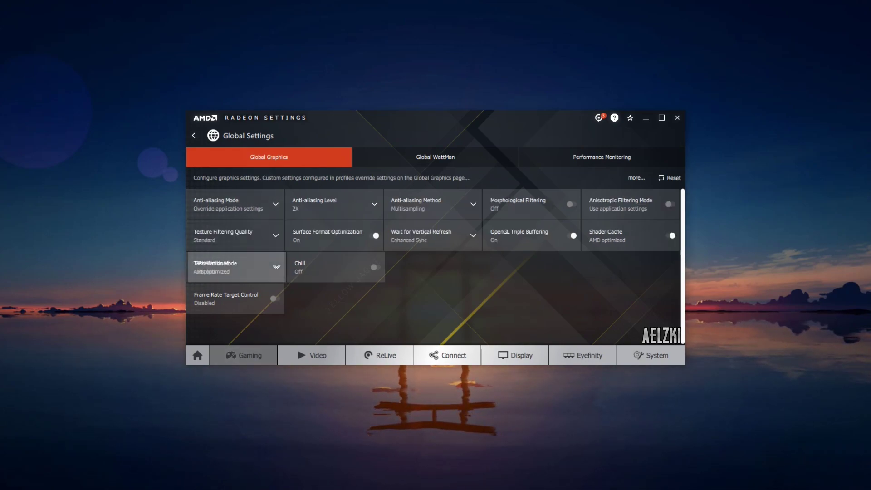
left_click(317, 204)
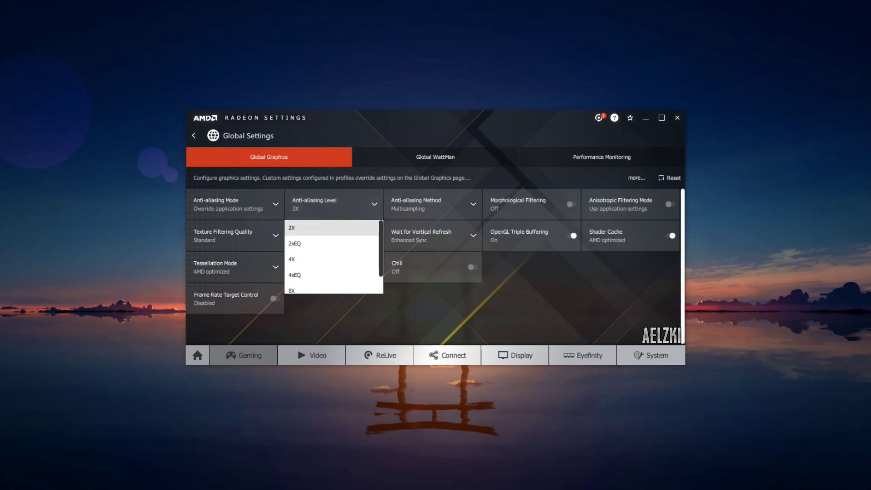
left_click(317, 226)
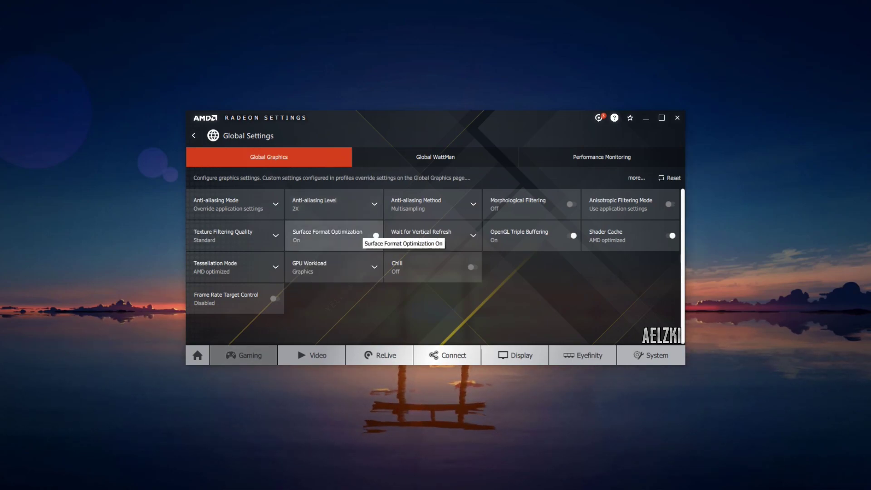
left_click(431, 204)
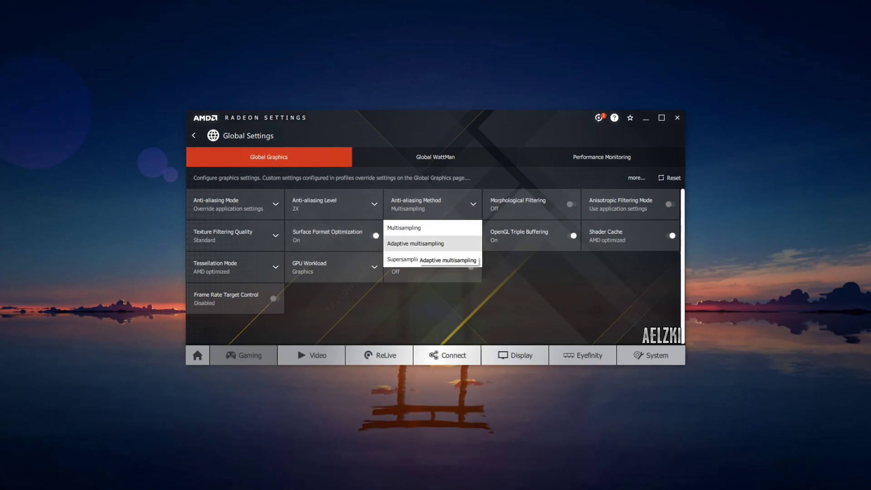
left_click(415, 243)
left_click(431, 204)
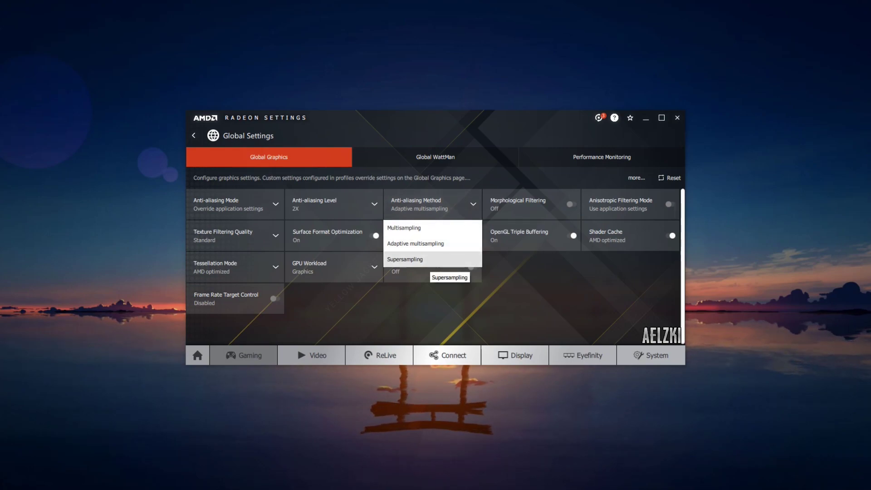
left_click(426, 261)
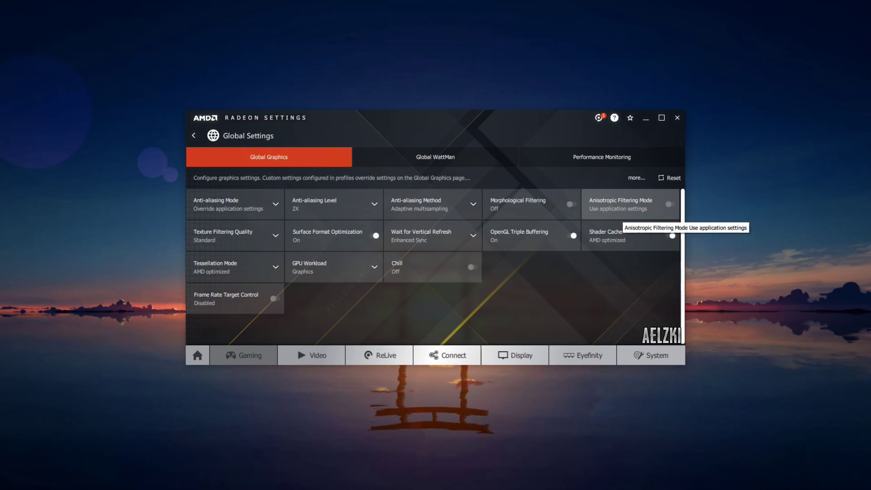
Step: Make anisotropic filtering override application settings at level 2x
left_click(669, 204)
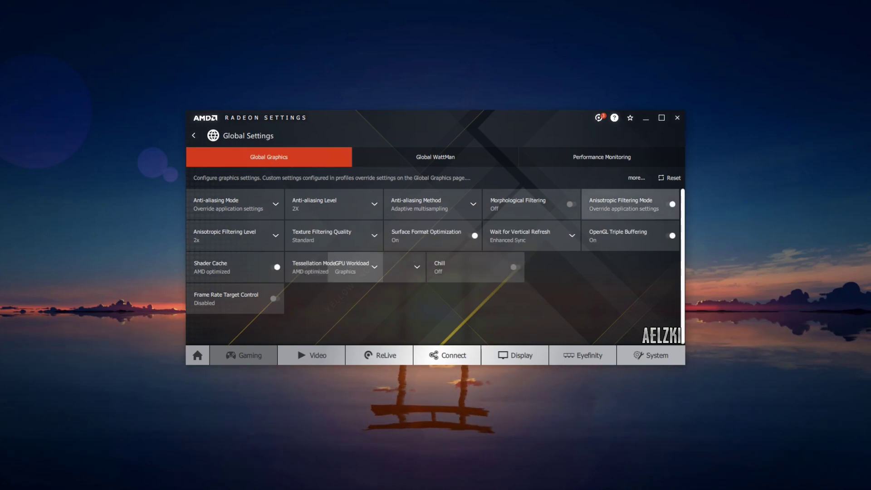
left_click(236, 235)
left_click(213, 259)
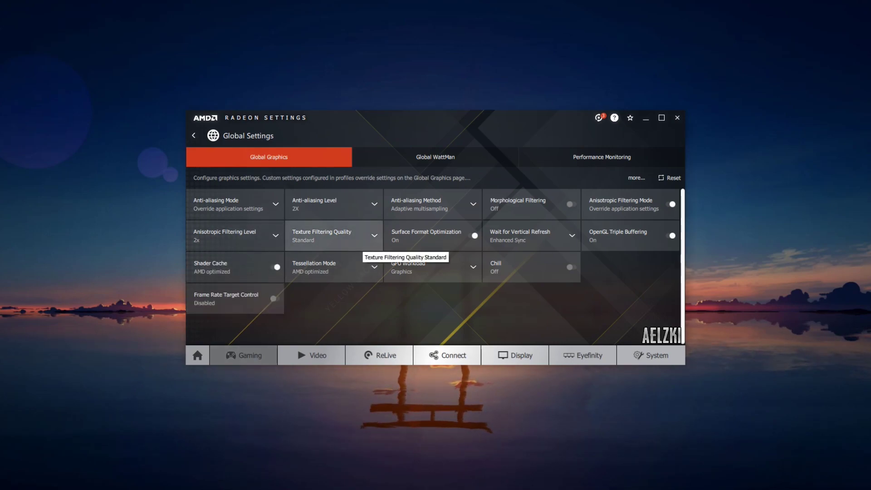
Step: Set texture filtering quality to Performance and keep vertical refresh on Enhanced Sync
left_click(358, 243)
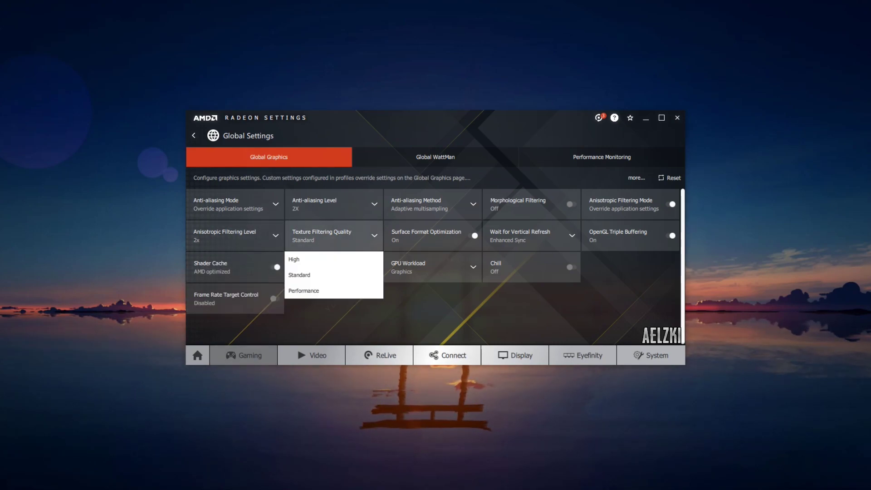
left_click(308, 272)
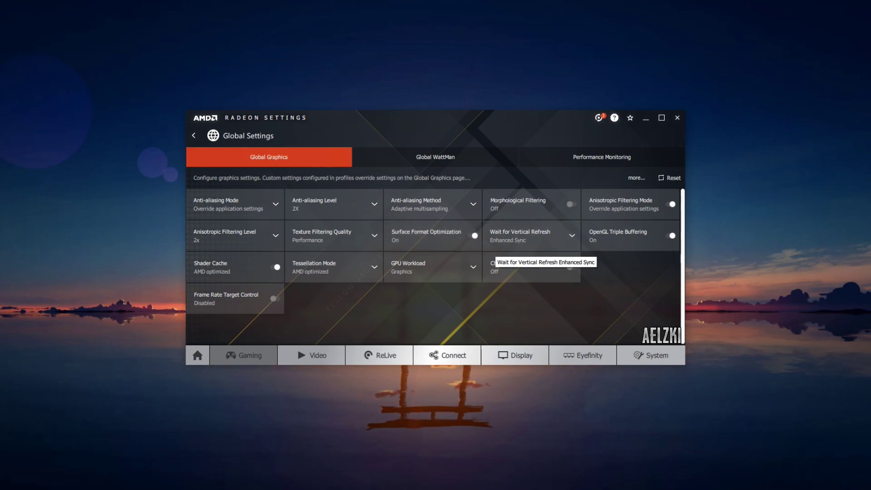
left_click(527, 236)
scroll(529, 288, "down", 1)
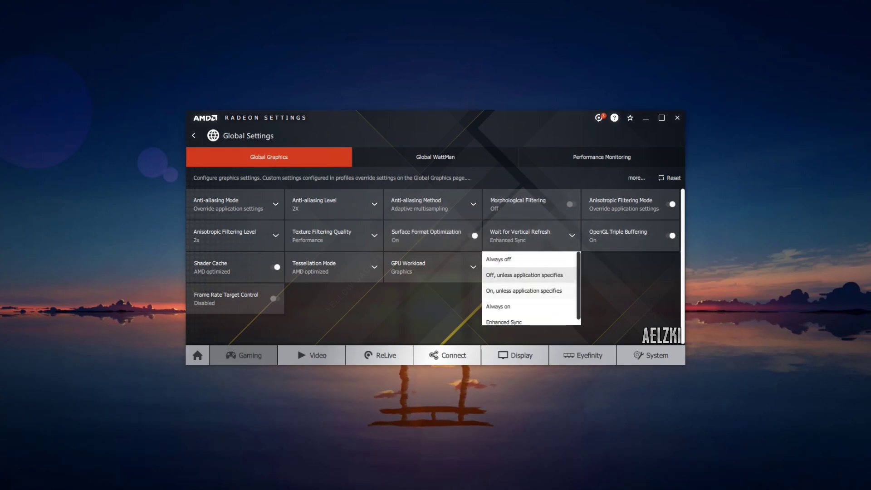
left_click(504, 317)
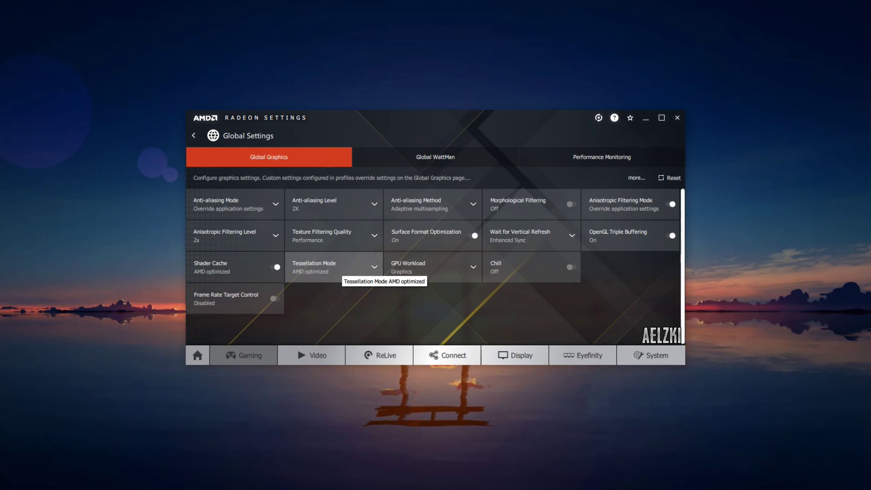
Step: Make tessellation override application settings and browse the Maximum Tessellation Level options
left_click(341, 269)
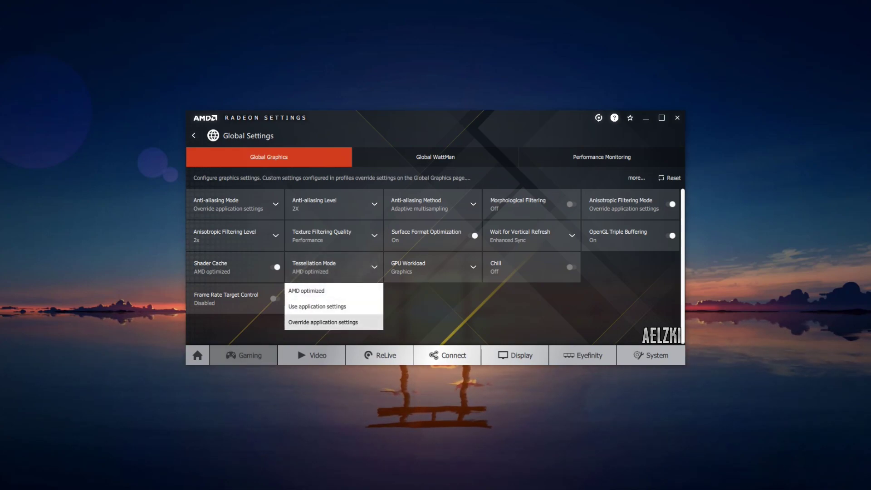
left_click(326, 323)
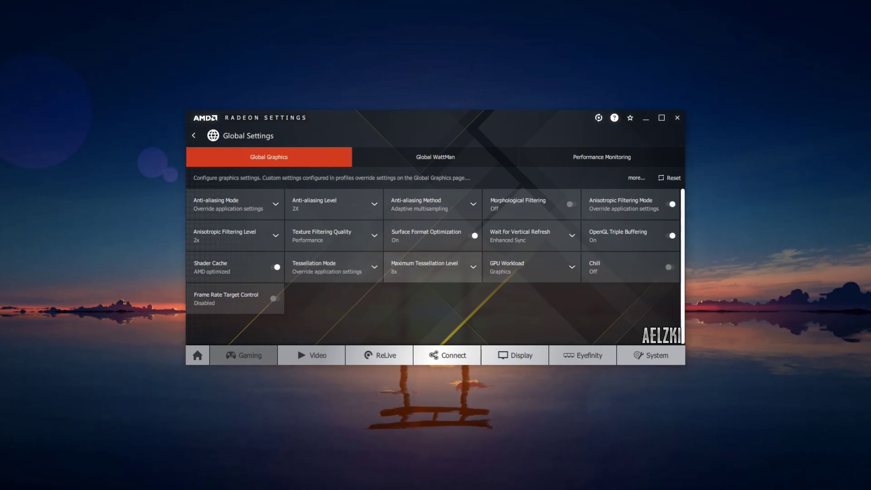
left_click(426, 268)
scroll(431, 329, "down", 1)
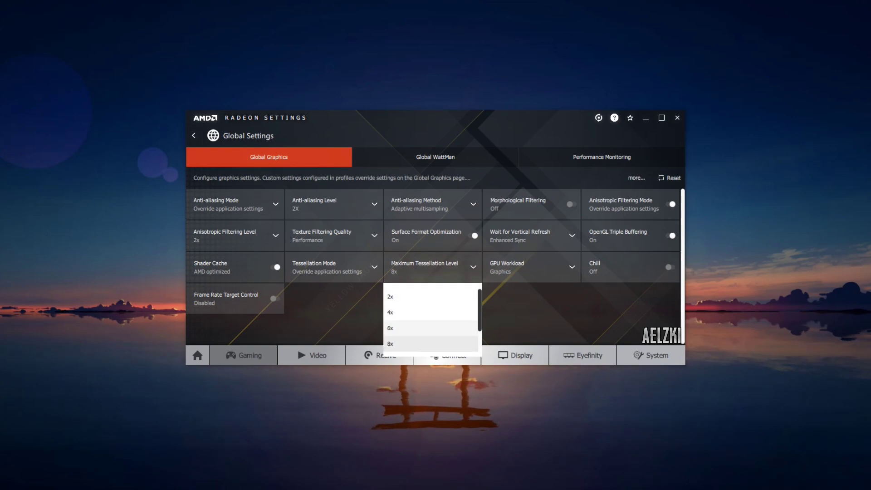
left_click(426, 268)
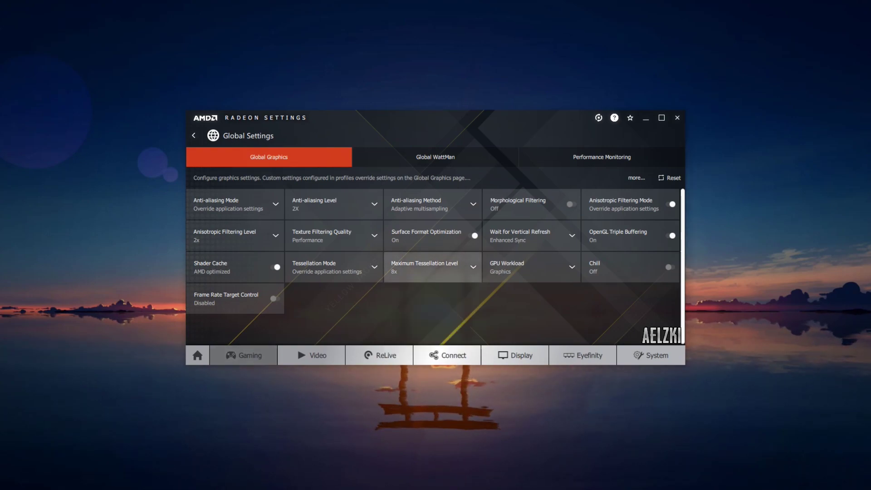
left_click(426, 268)
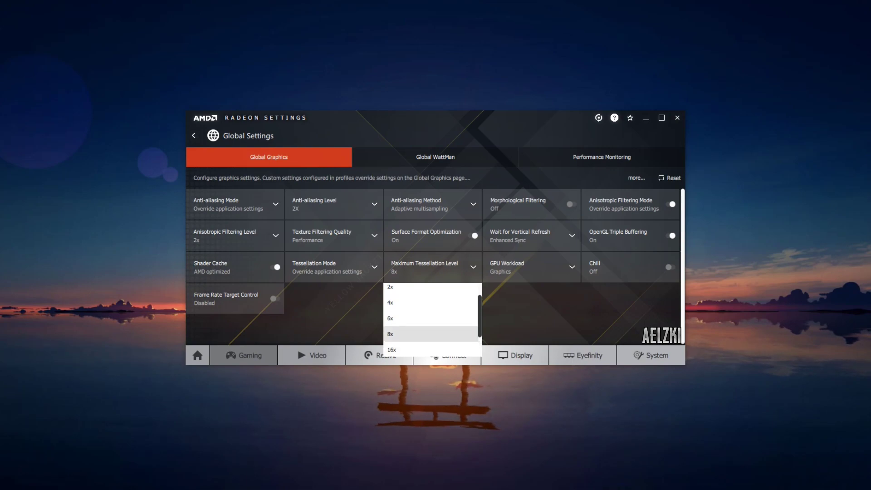
scroll(431, 327, "up", 2)
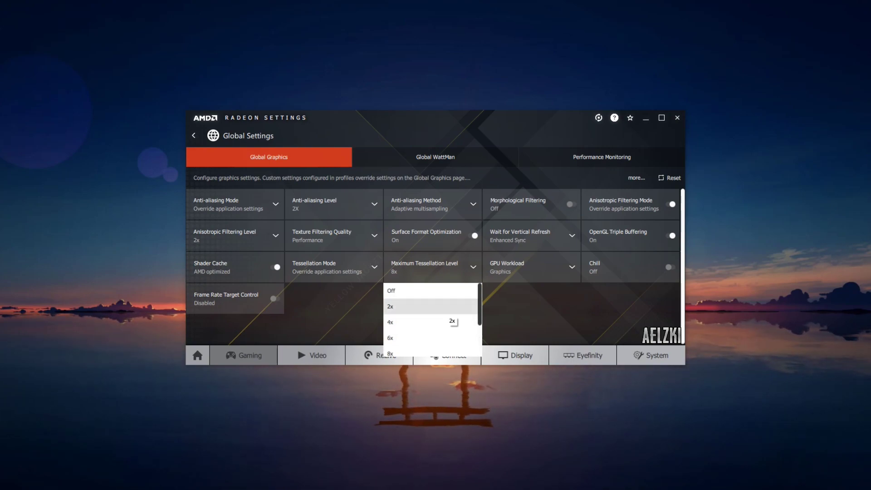
left_click(431, 267)
left_click(431, 267)
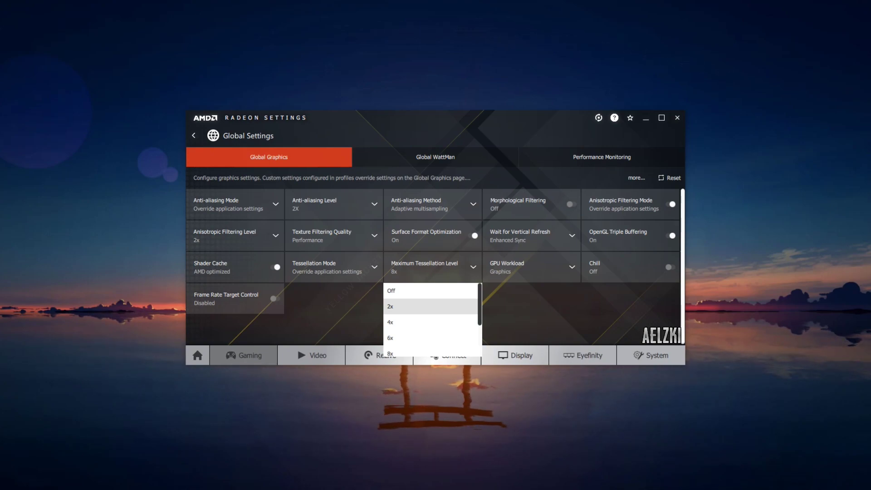
Step: Try Maximum Tessellation Level 2x and 64x, then settle on 8x
left_click(408, 306)
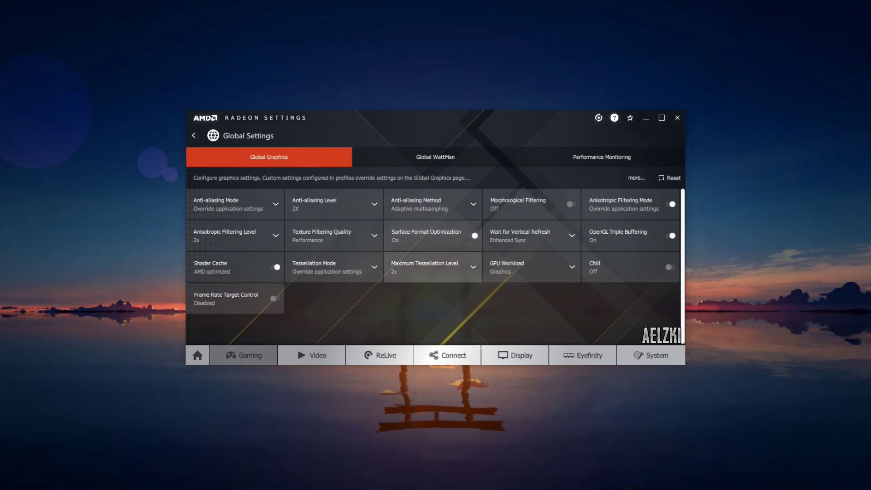
left_click(436, 268)
scroll(431, 320, "down", 3)
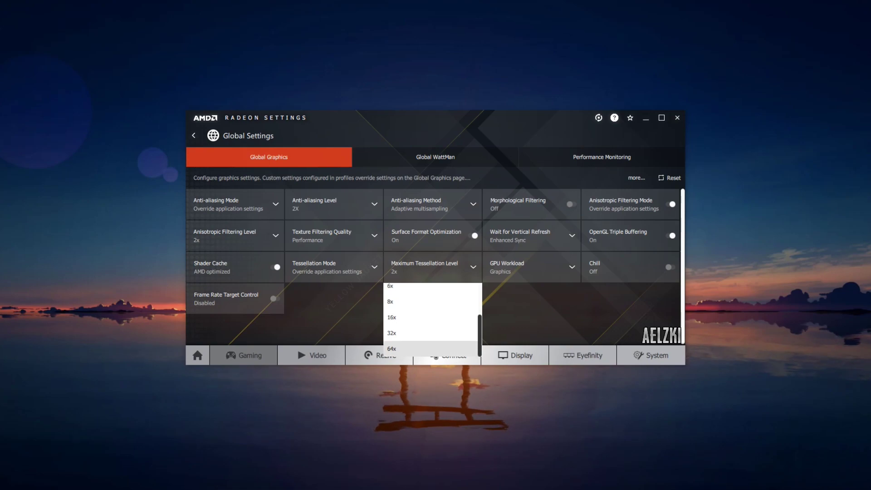
left_click(454, 349)
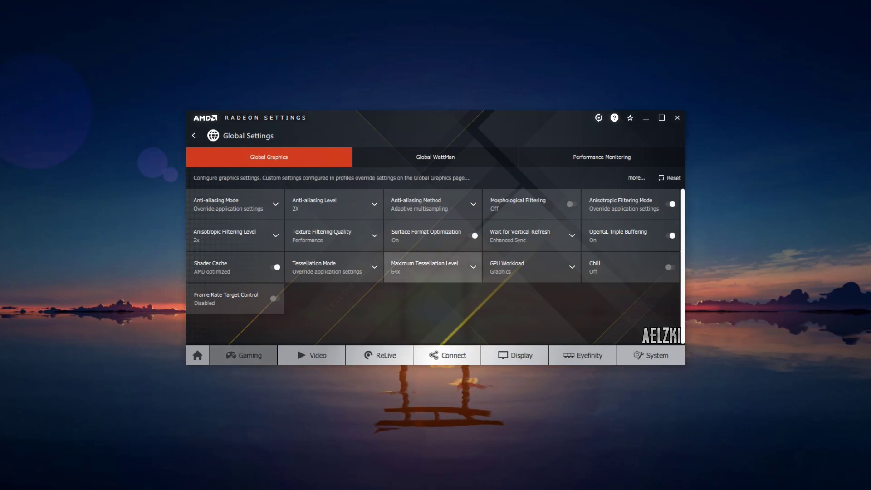
left_click(431, 268)
left_click(408, 353)
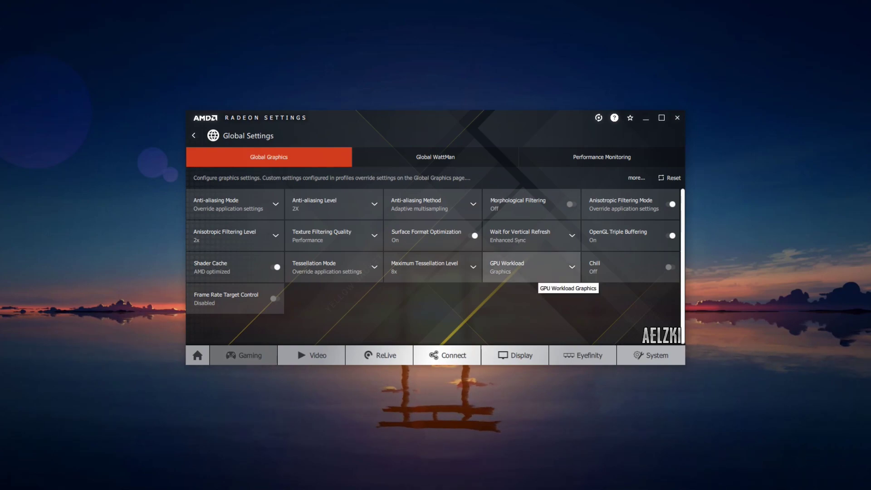
left_click(538, 274)
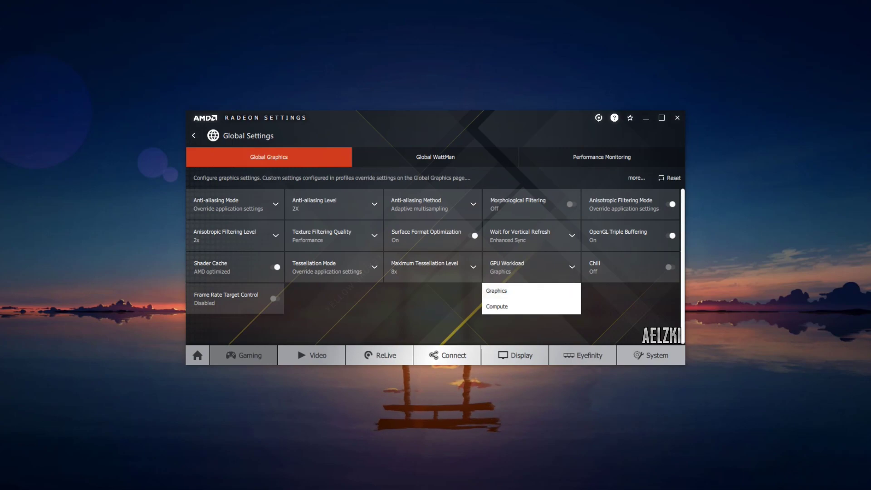
left_click(497, 291)
left_click(671, 267)
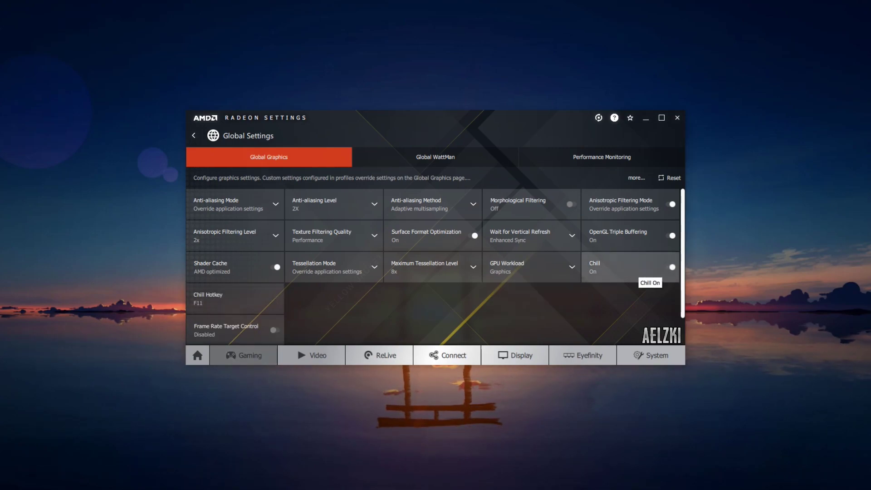
left_click(672, 267)
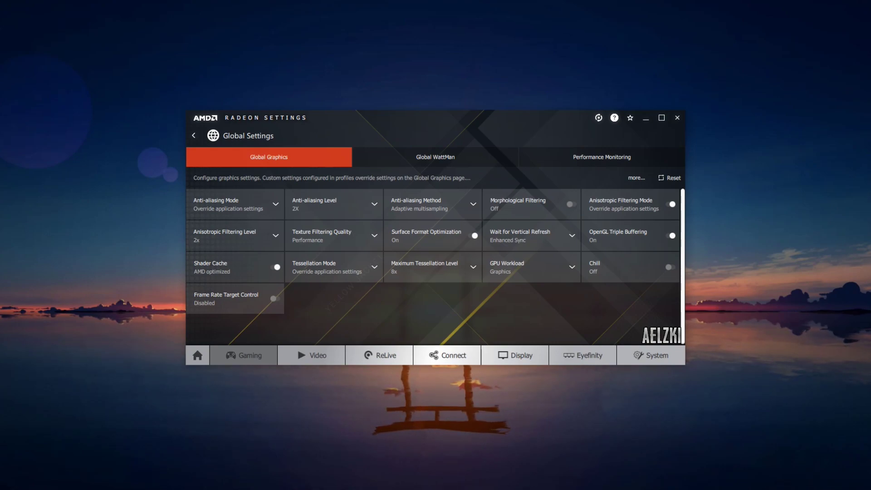
left_click(274, 299)
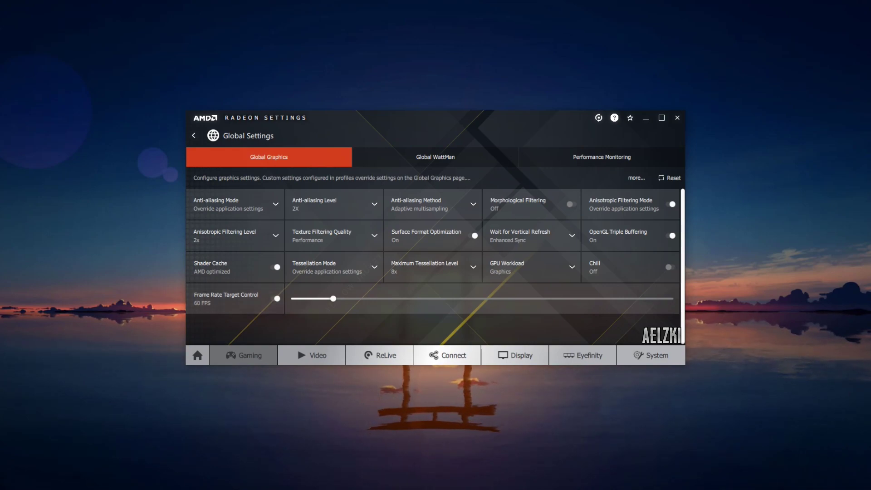
left_click_drag(334, 299, 290, 299)
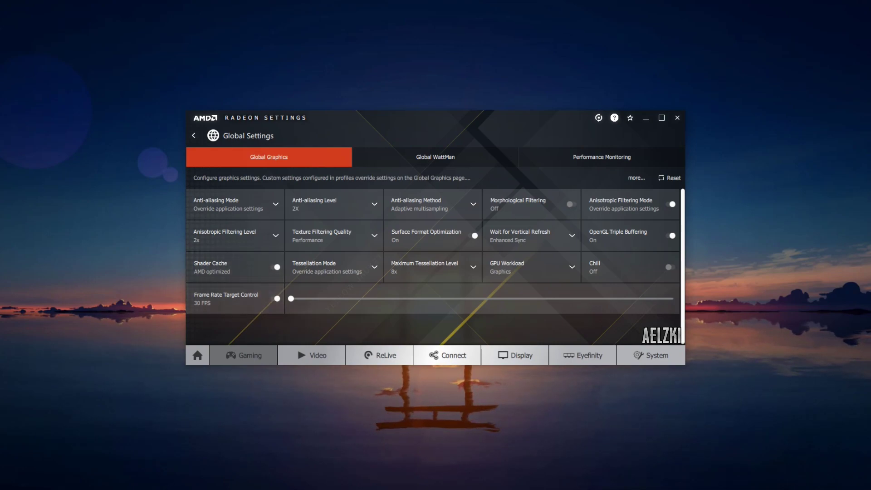
left_click_drag(291, 298, 380, 299)
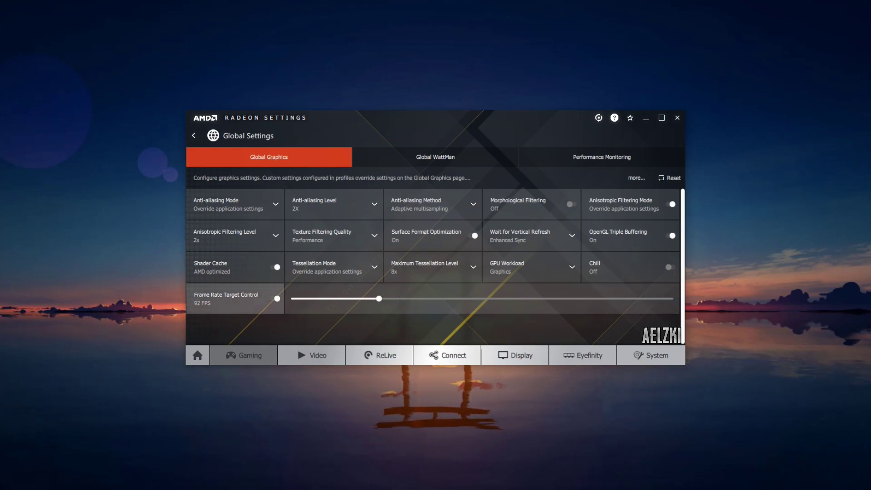
left_click(276, 299)
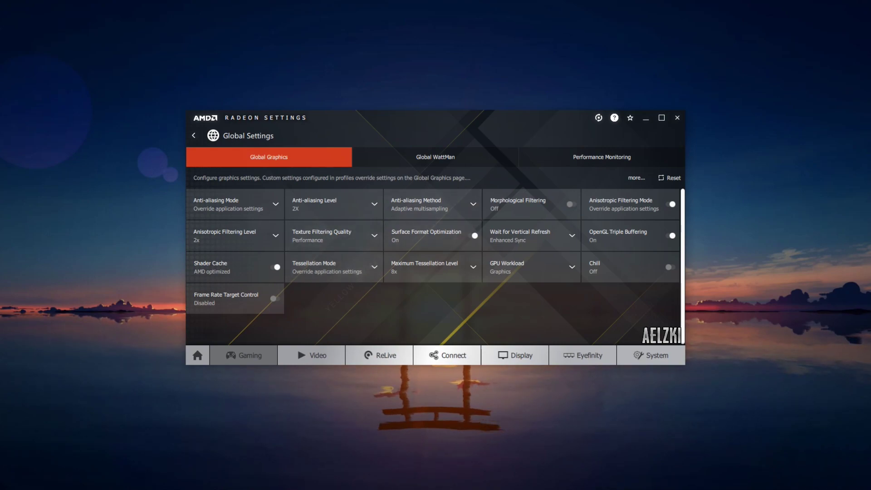
Step: In Global WattMan, raise the Power Limit slider to 50%, apply, and view Performance Monitoring
left_click(435, 157)
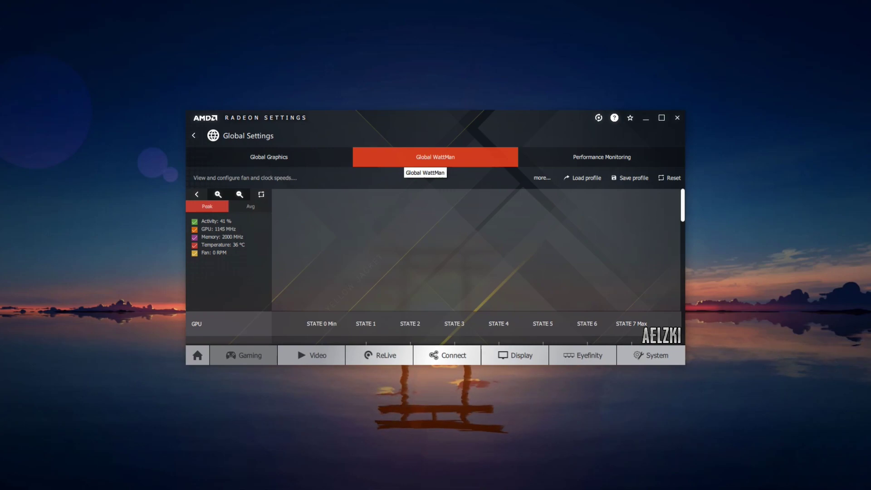
scroll(414, 249, "down", 2)
scroll(413, 265, "down", 8)
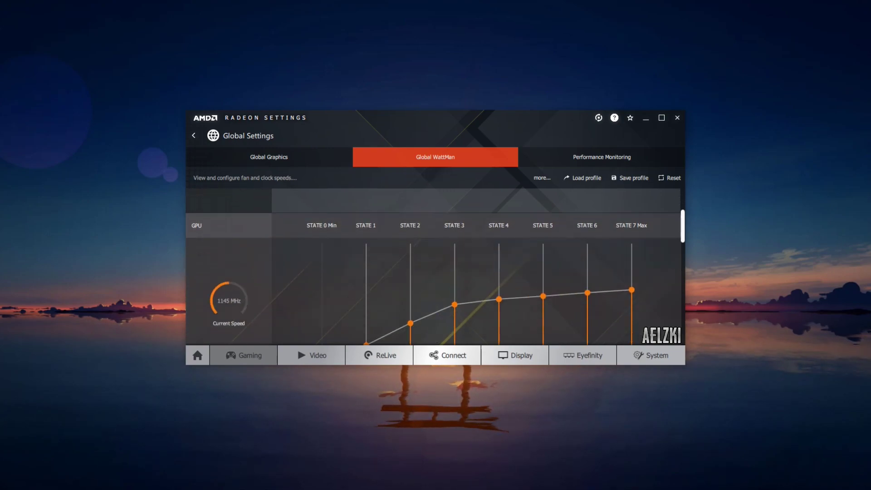
scroll(414, 266, "down", 4)
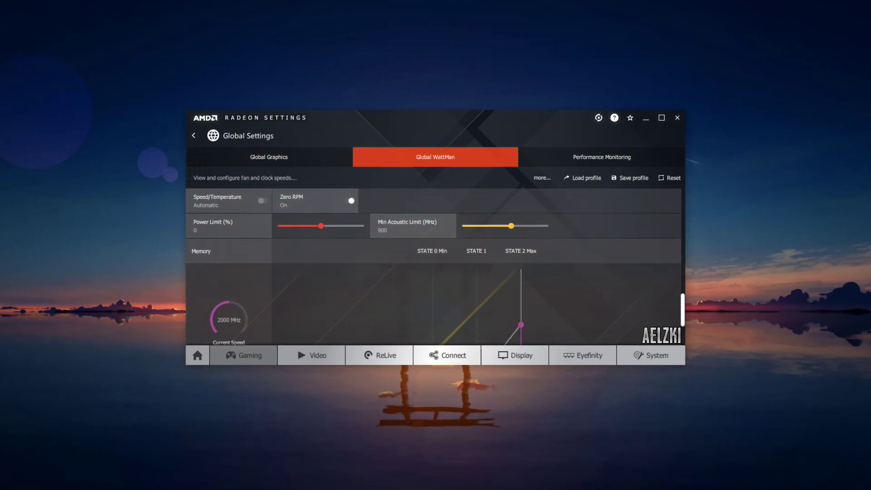
left_click_drag(321, 225, 364, 226)
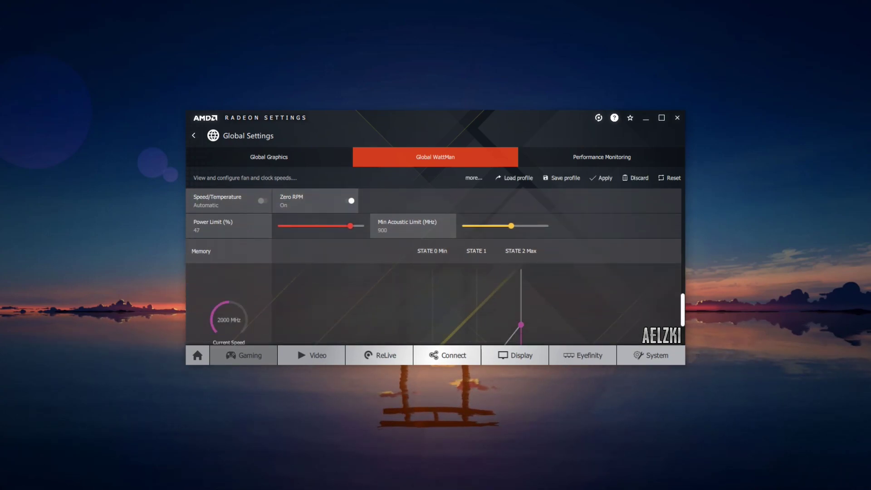
scroll(434, 266, "down", 3)
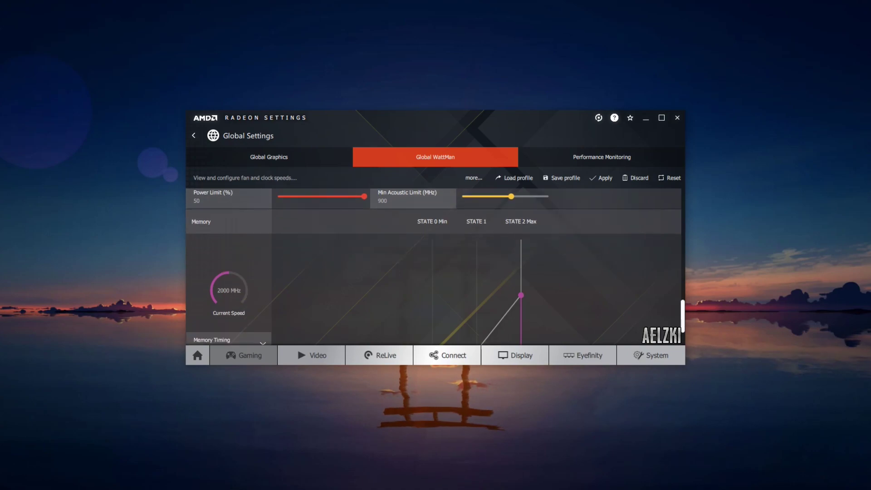
scroll(434, 266, "up", 3)
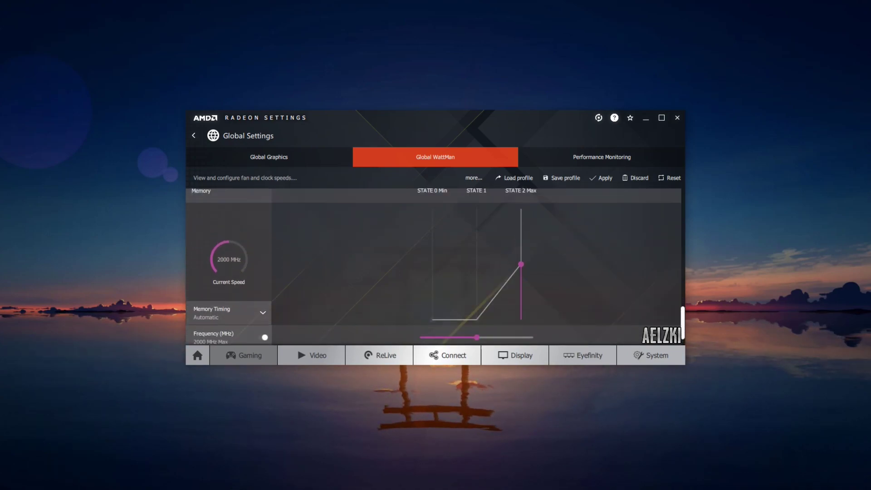
scroll(434, 266, "up", 1)
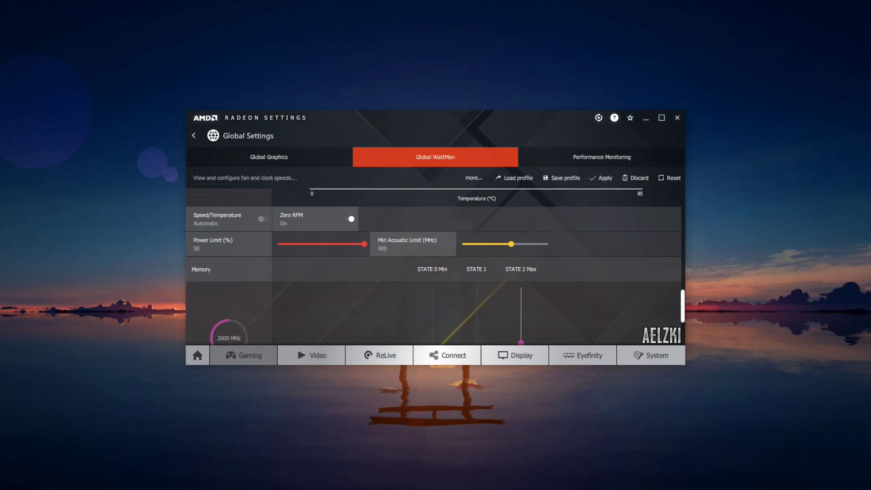
left_click(601, 178)
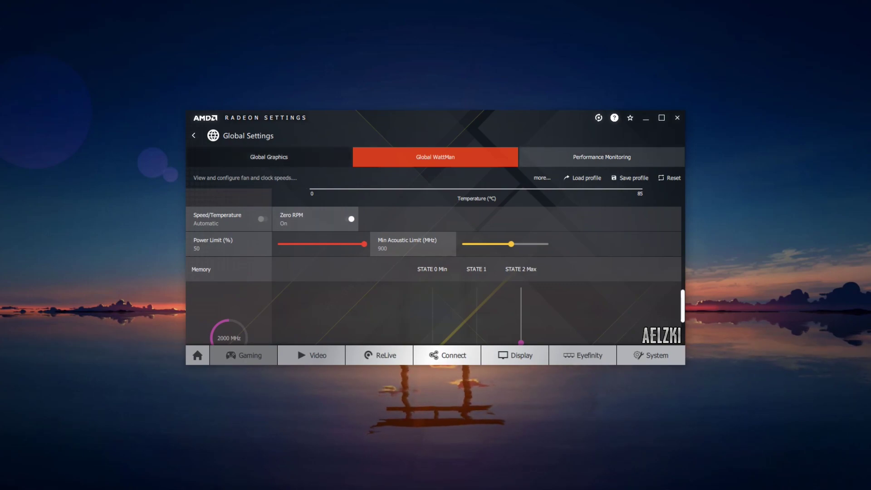
left_click(601, 157)
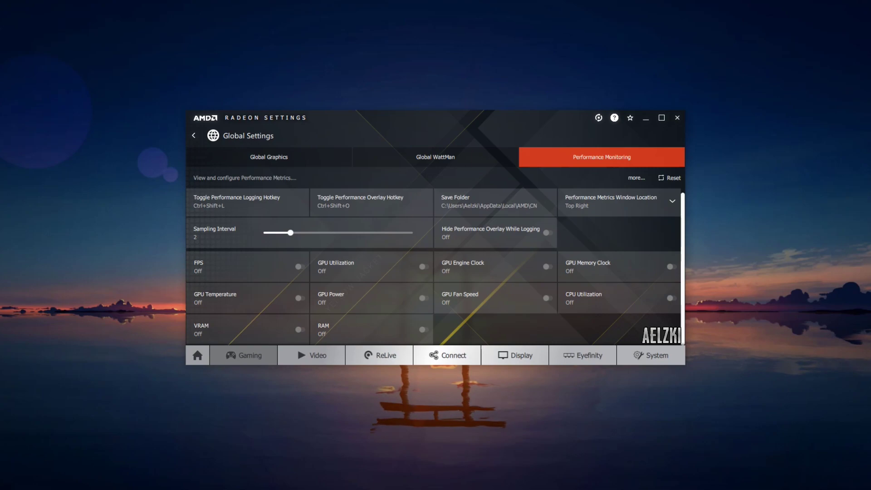
Step: Review Performance Monitoring, then go back from Global Settings to Game Explorer
scroll(433, 268, "up", 1)
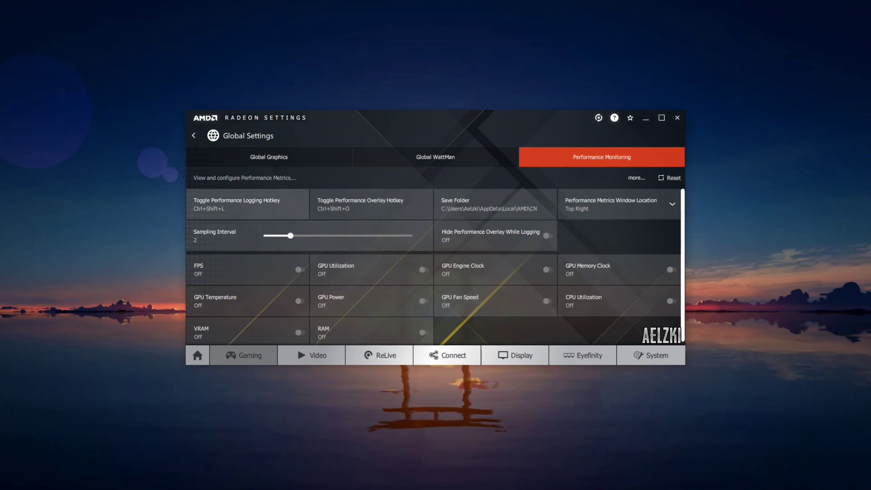
left_click(193, 136)
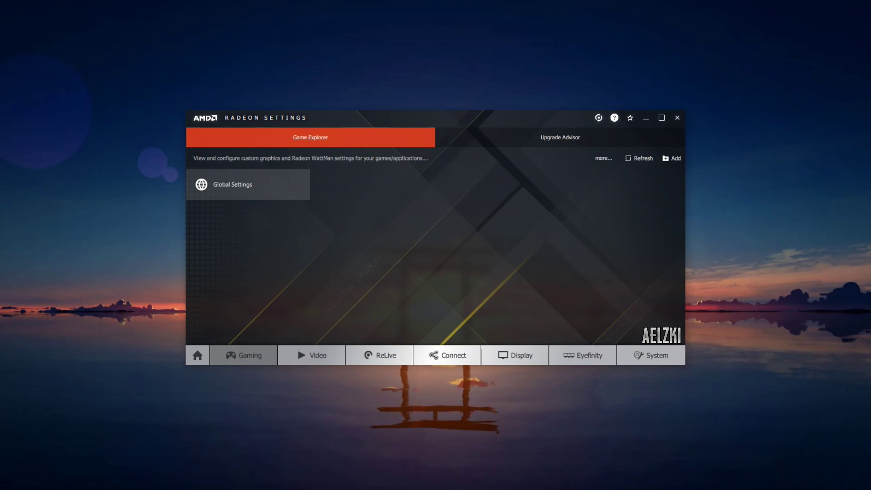
Step: Confirm the Video profile is Custom, then view ReLive, which reports it is not installed
left_click(312, 355)
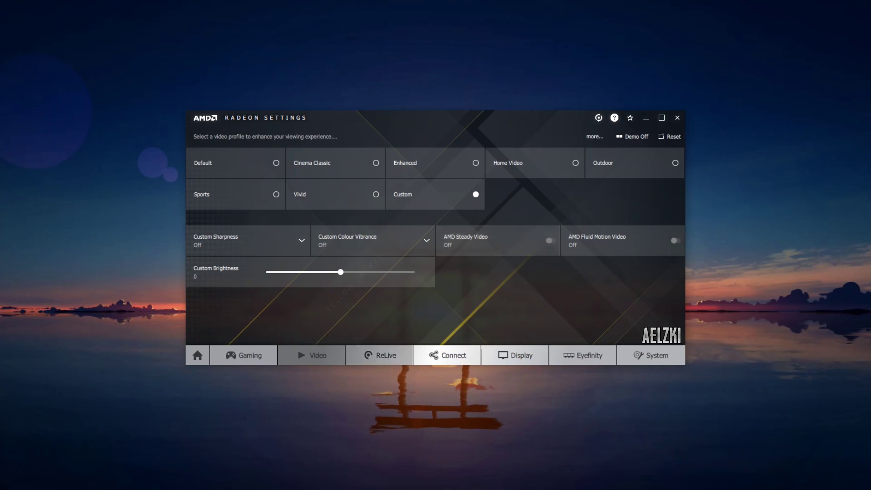
left_click(380, 356)
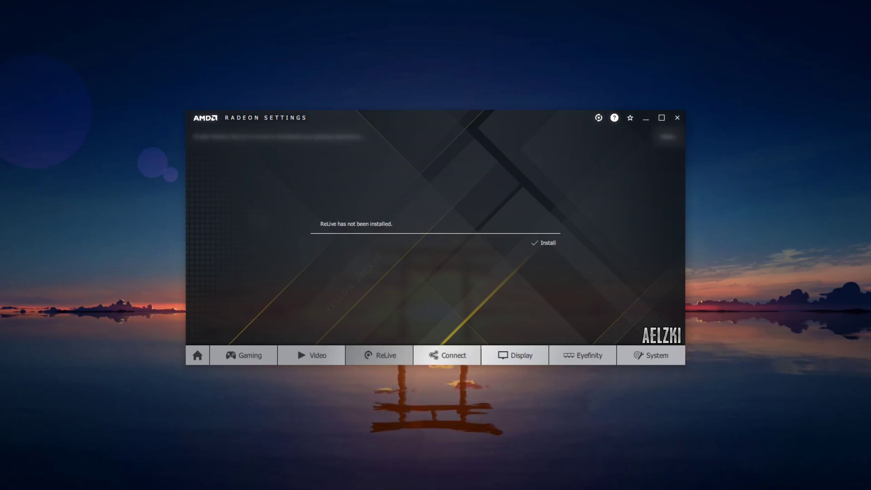
Step: Show the Connect section with the Radeon news feed banner
left_click(448, 355)
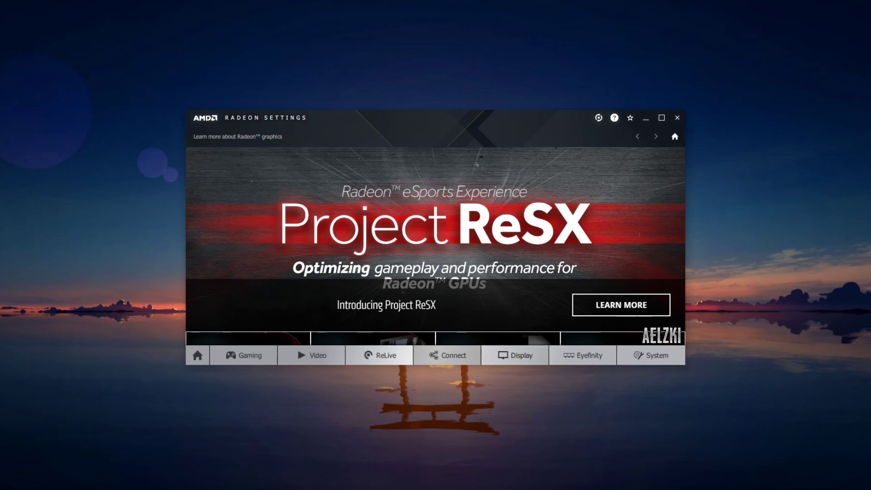
Step: On the Display page, keep Display 1 at 8 bpc colour depth and view its Pixel Format options
left_click(522, 359)
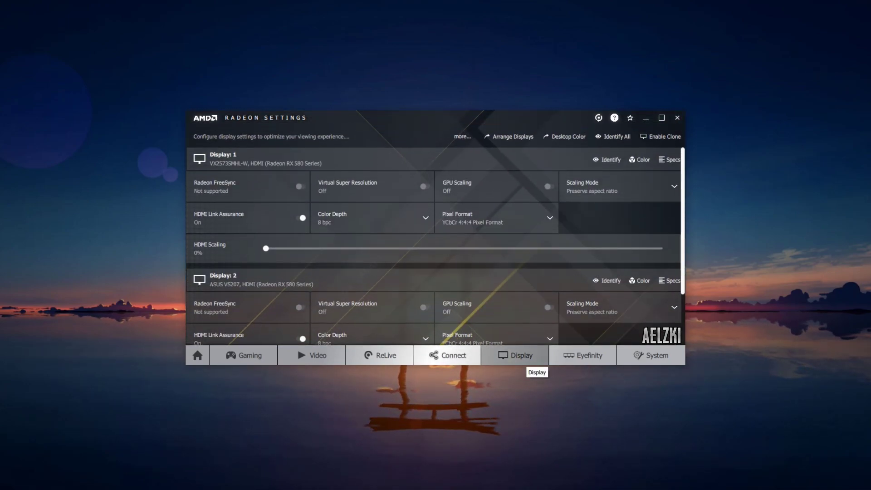
scroll(496, 218, "down", 1)
scroll(497, 217, "up", 1)
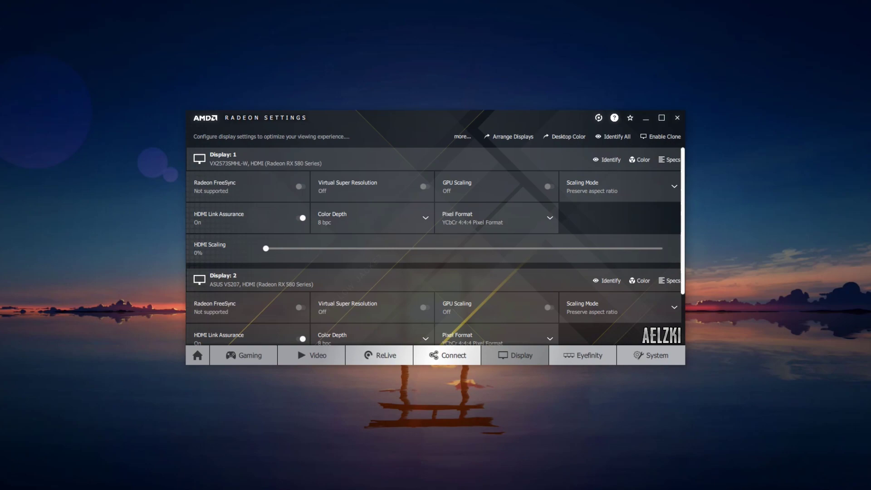
scroll(497, 278, "down", 1)
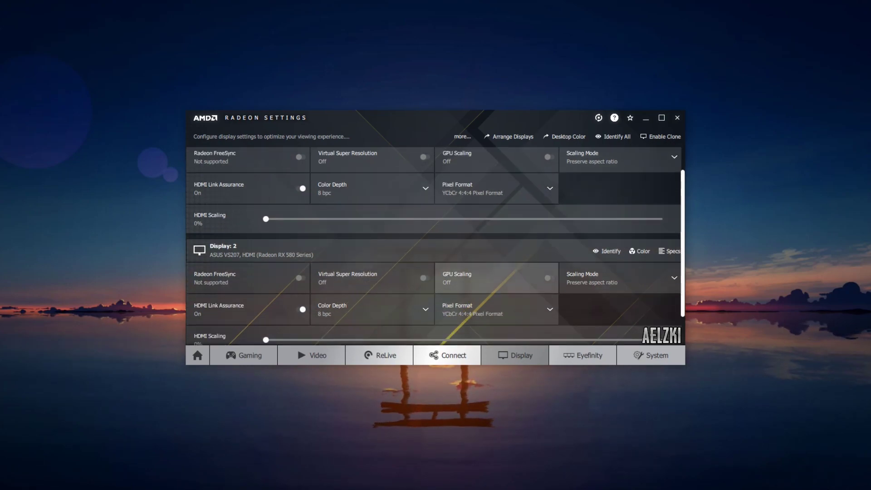
scroll(496, 218, "up", 1)
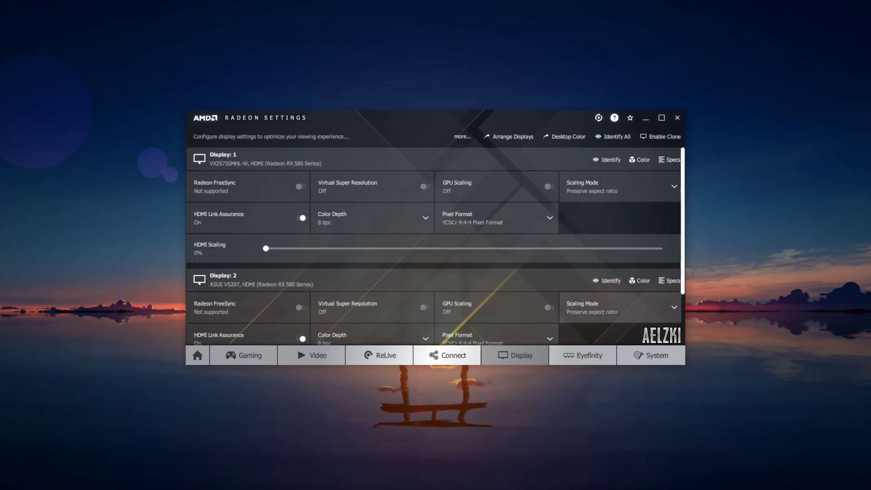
left_click(377, 220)
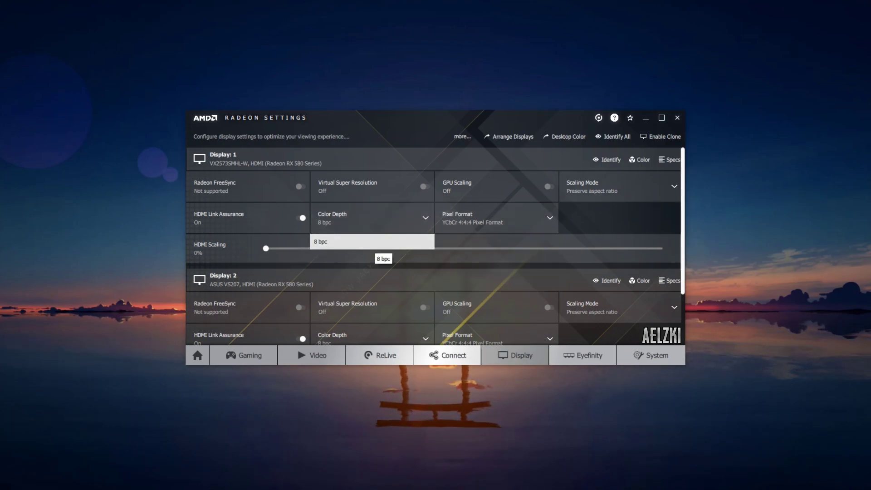
left_click(372, 242)
left_click(497, 220)
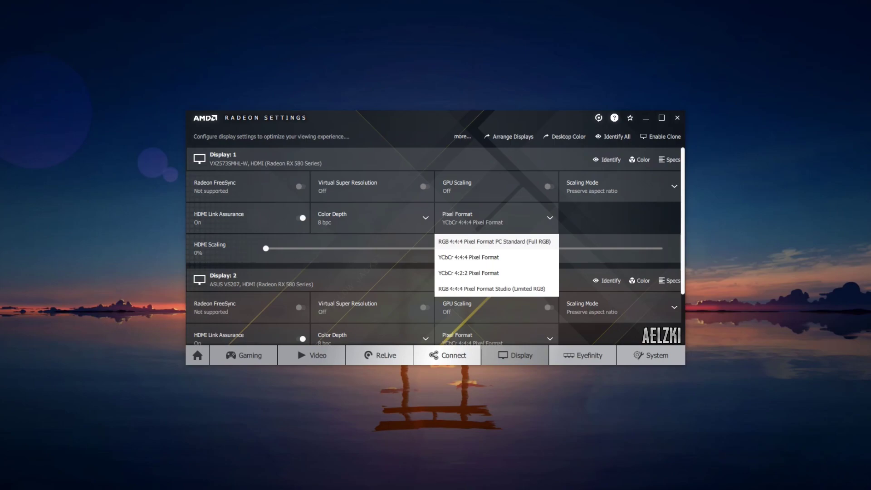
Step: Set pixel format to RGB 4:4:4 PC Standard (Full RGB), keep Preserve aspect ratio scaling, then go to Eyefinity
left_click(495, 242)
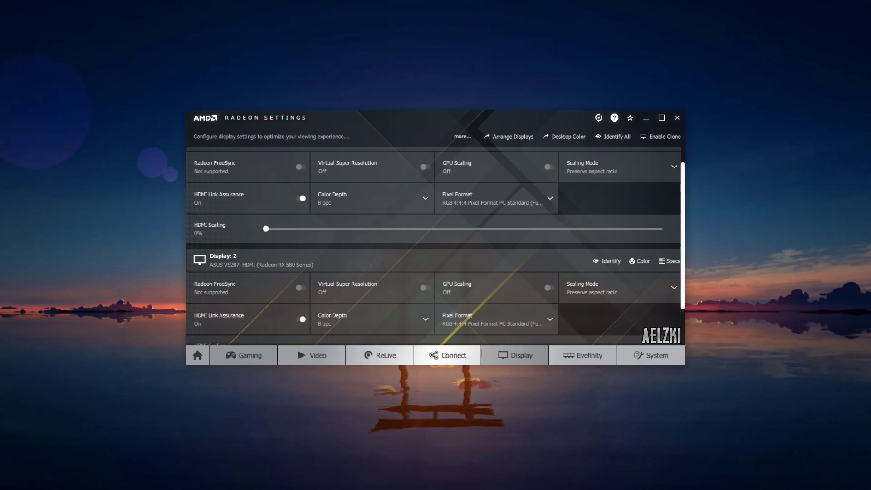
left_click(626, 174)
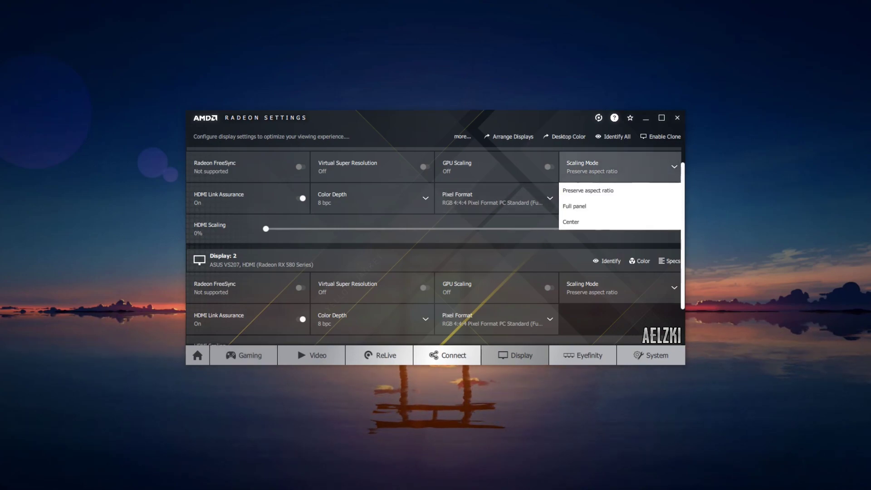
left_click(589, 191)
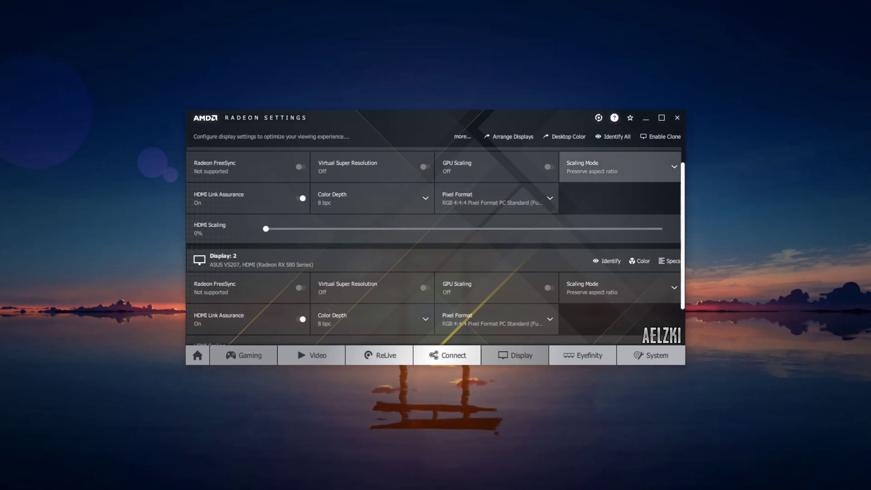
scroll(590, 190, "up", 1)
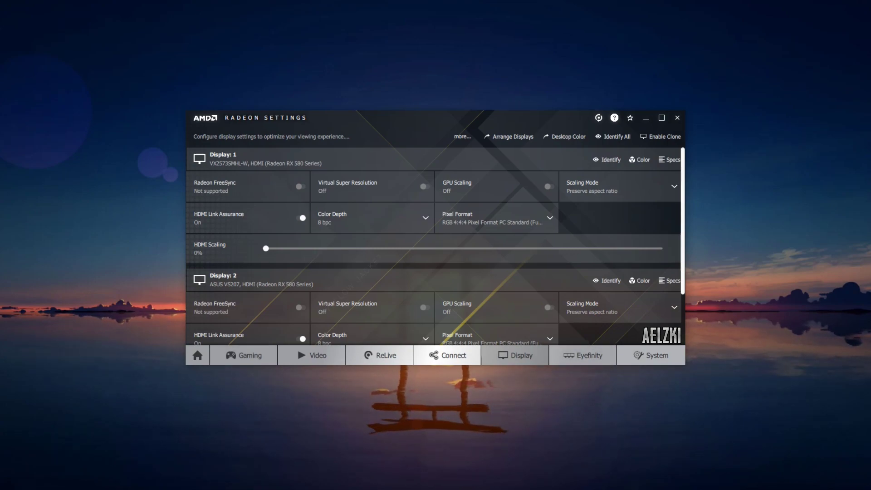
left_click(583, 356)
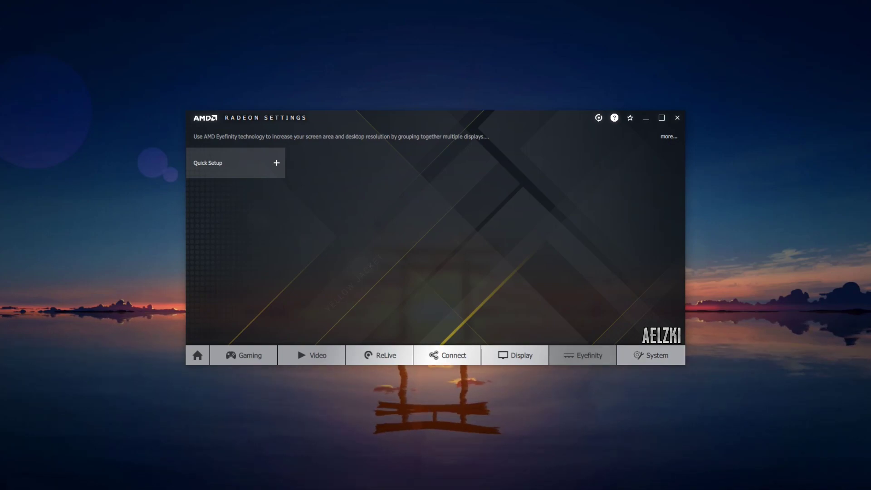
Step: Bring up the System Overview showing software 19.3.3, the Radeon RX 580 and 24 GB memory
left_click(651, 355)
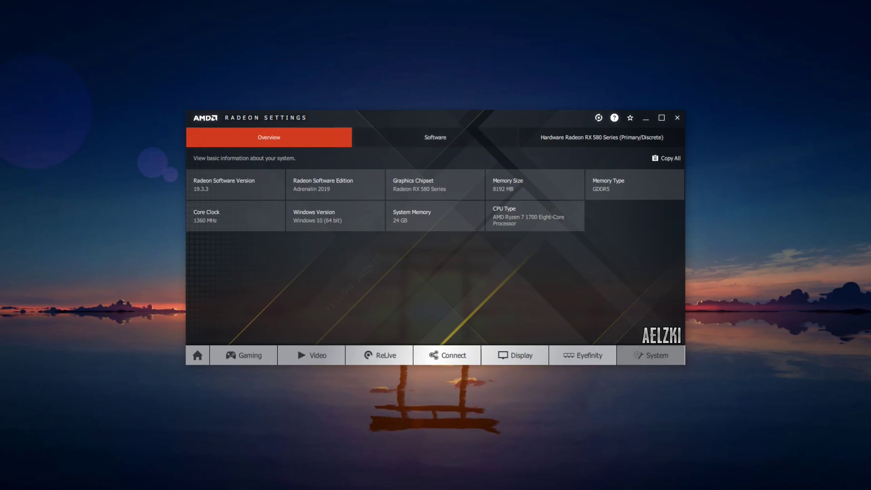
Step: Check the RX 580 hardware details, ending on Software versions (OpenGL 25.20.15000.13547, Vulkan 1.1.101)
left_click(435, 137)
left_click(602, 137)
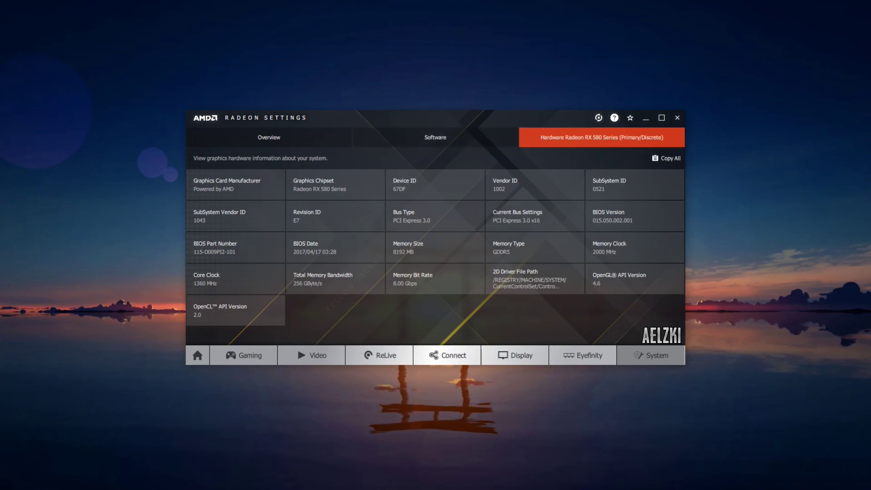
left_click(436, 137)
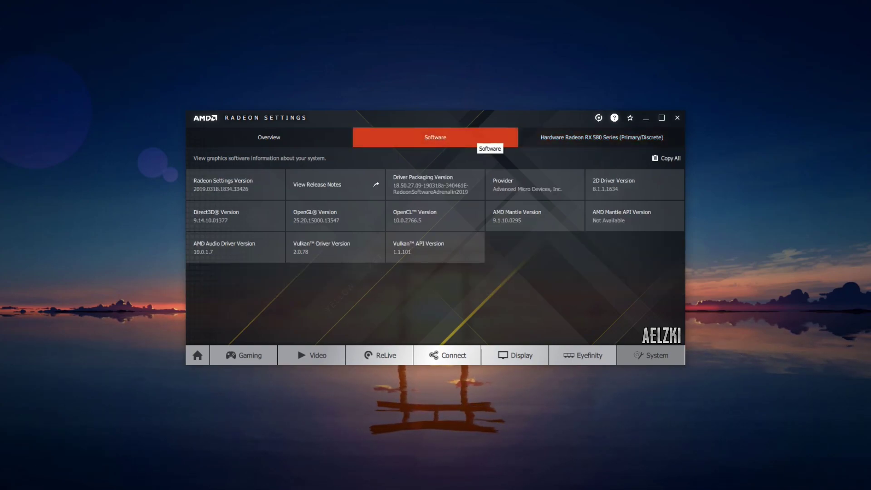